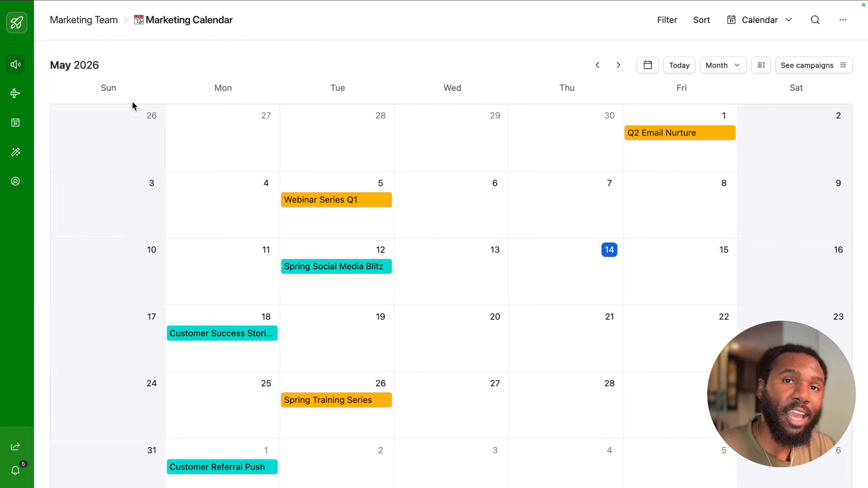
Step: Open the full Spring Social Media Blitz campaign record and review its overview, brief, budget, team and projects
{"action": "left_click", "coordinate": [309, 269]}
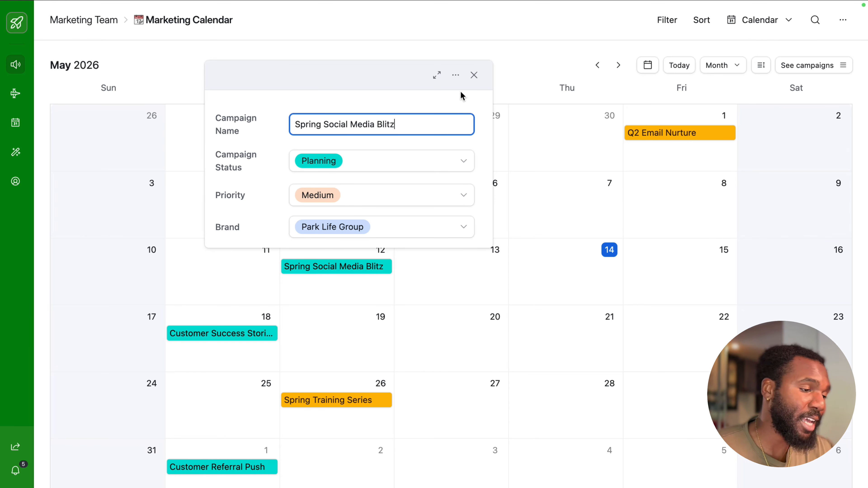
{"action": "left_click", "coordinate": [438, 72]}
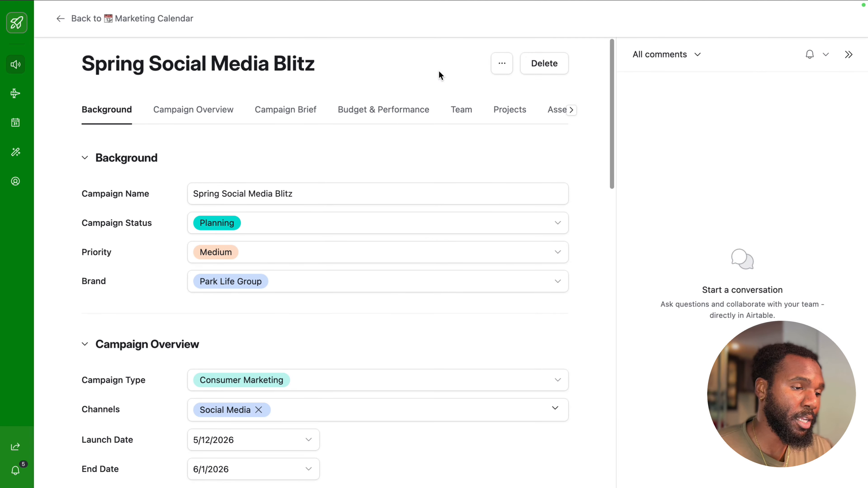
{"action": "scroll", "coordinate": [393, 246], "scroll_direction": "down", "scroll_amount": 5}
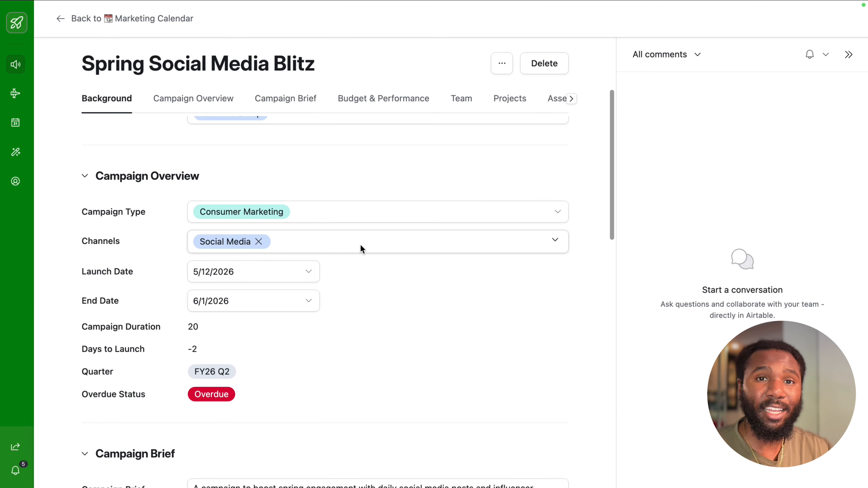
{"action": "scroll", "coordinate": [360, 244], "scroll_direction": "down", "scroll_amount": 10}
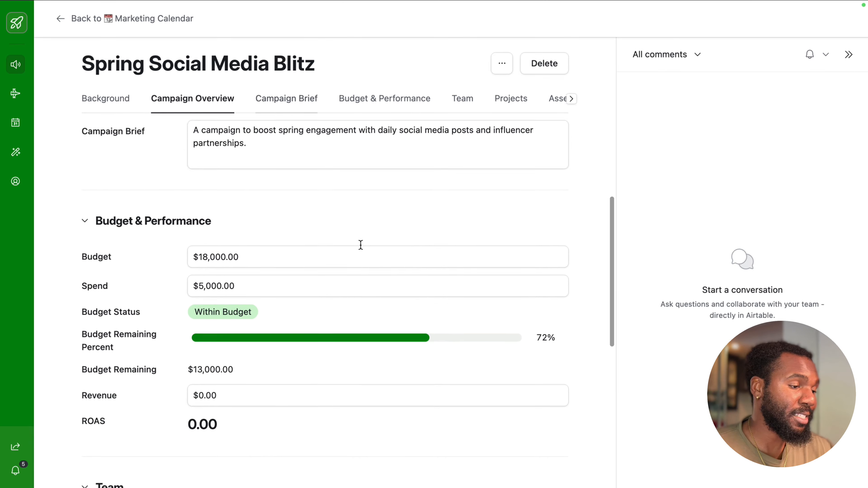
{"action": "scroll", "coordinate": [360, 245], "scroll_direction": "down", "scroll_amount": 2}
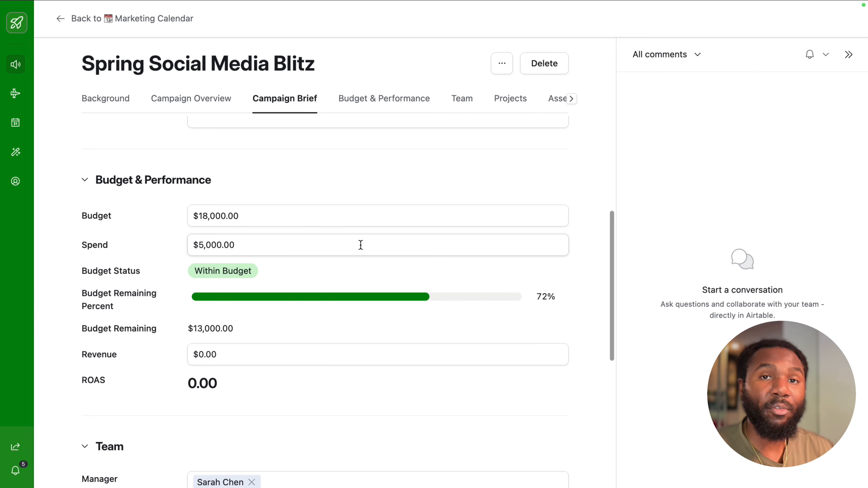
{"action": "scroll", "coordinate": [361, 245], "scroll_direction": "down", "scroll_amount": 7}
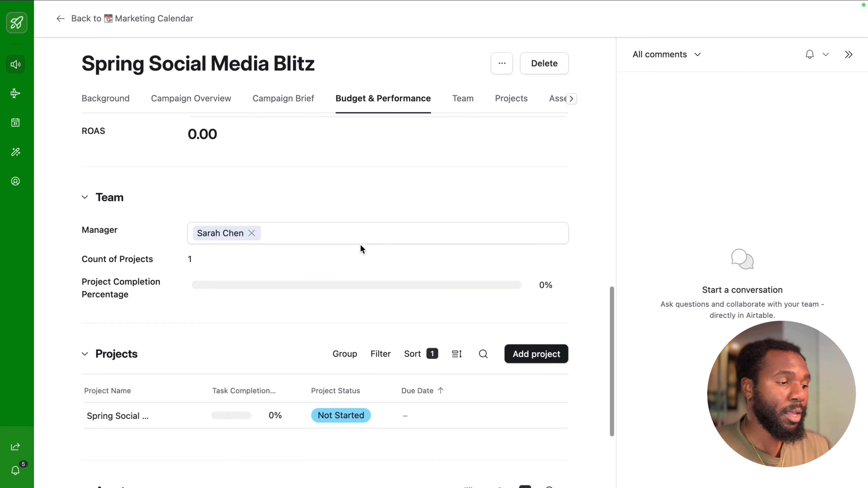
{"action": "scroll", "coordinate": [360, 244], "scroll_direction": "down", "scroll_amount": 3}
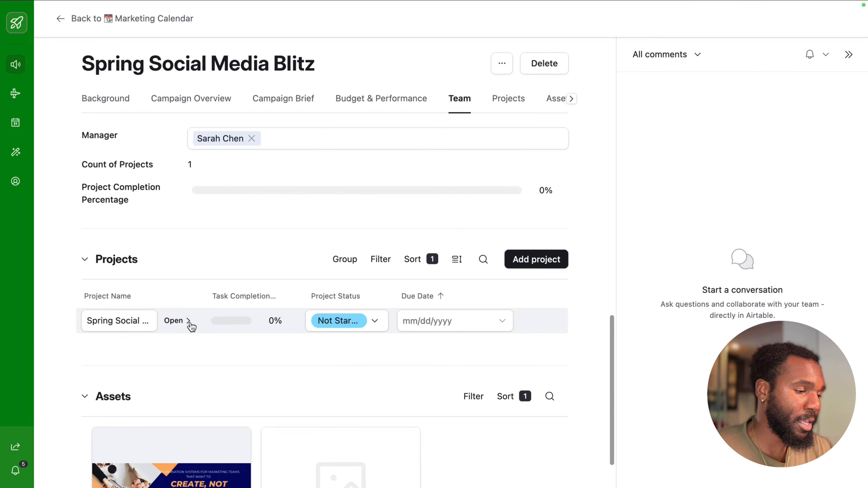
Step: Open the campaign's Spring Social Media Blitz Content project and review its details and all columns of its tasks
{"action": "left_click", "coordinate": [188, 324]}
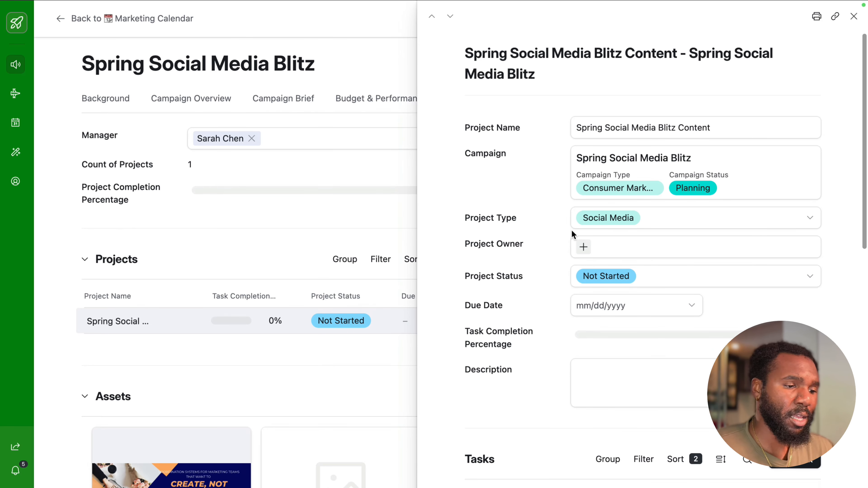
{"action": "scroll", "coordinate": [568, 321], "scroll_direction": "down", "scroll_amount": 7}
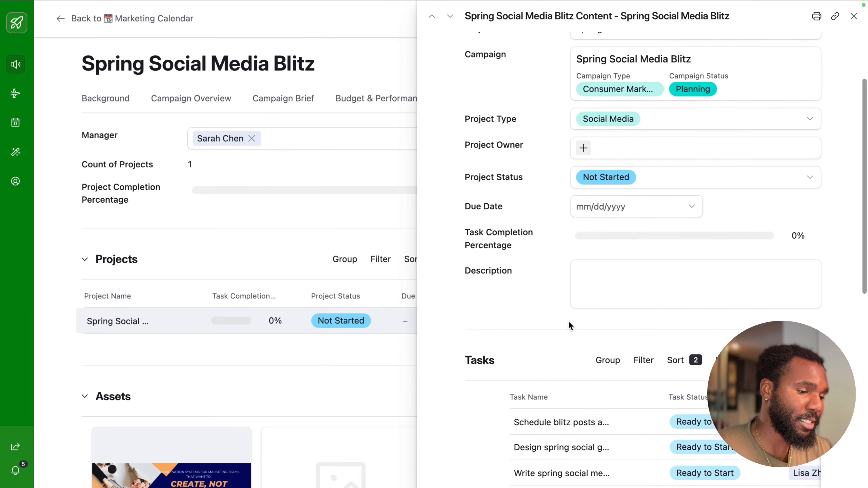
{"action": "scroll", "coordinate": [622, 316], "scroll_direction": "right", "scroll_amount": 5}
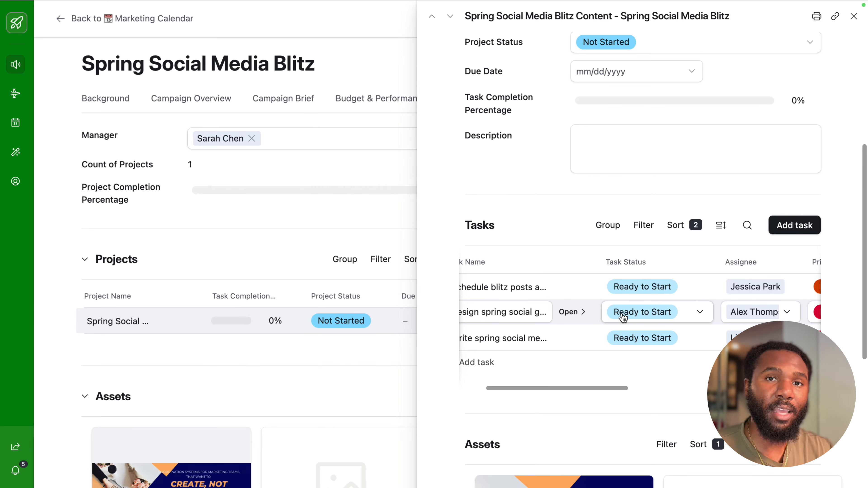
{"action": "scroll", "coordinate": [623, 317], "scroll_direction": "right", "scroll_amount": 3}
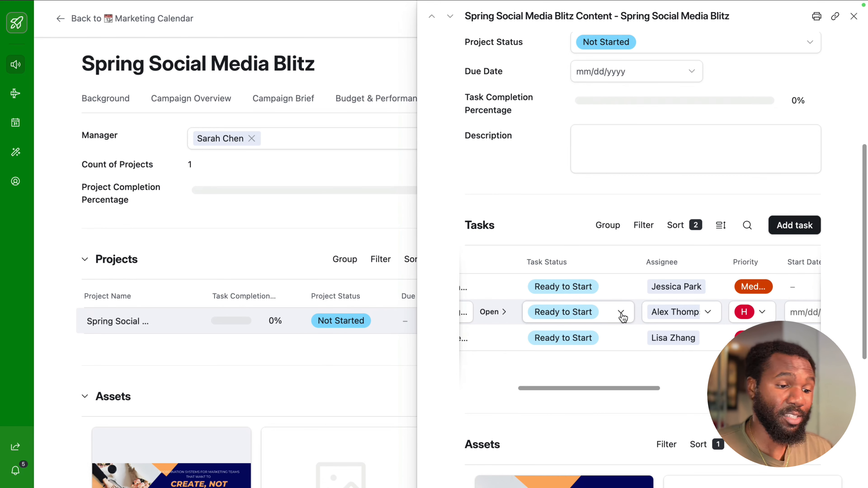
{"action": "scroll", "coordinate": [622, 317], "scroll_direction": "right", "scroll_amount": 9}
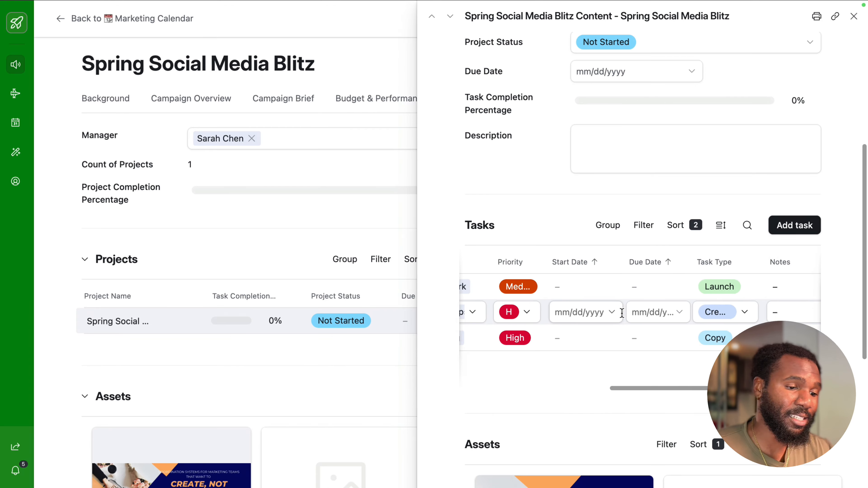
{"action": "scroll", "coordinate": [621, 313], "scroll_direction": "right", "scroll_amount": 6}
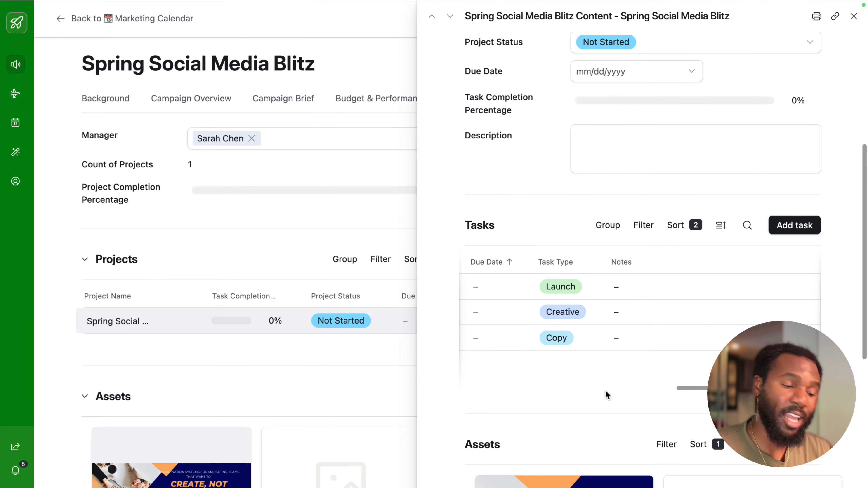
Step: Open the project's LinkedIn Ad Creative V3 asset, review its approval details and file, and return to the Marketing Calendar
{"action": "scroll", "coordinate": [606, 397], "scroll_direction": "down", "scroll_amount": 6}
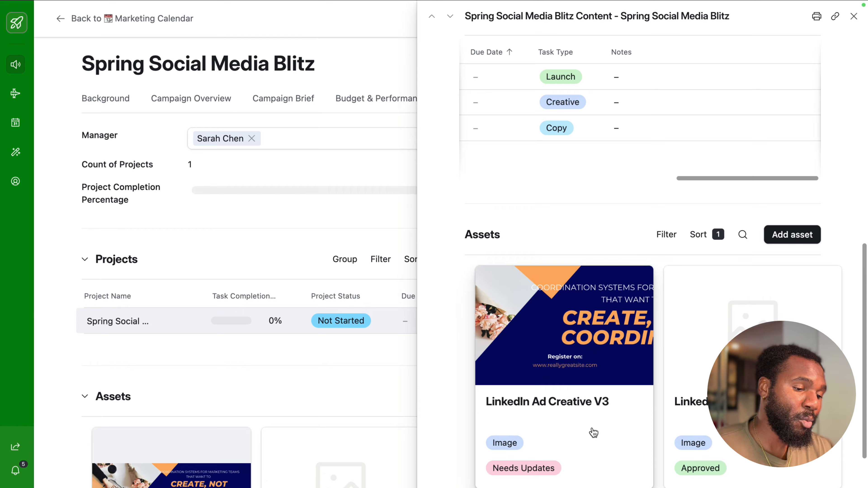
{"action": "left_click", "coordinate": [593, 433]}
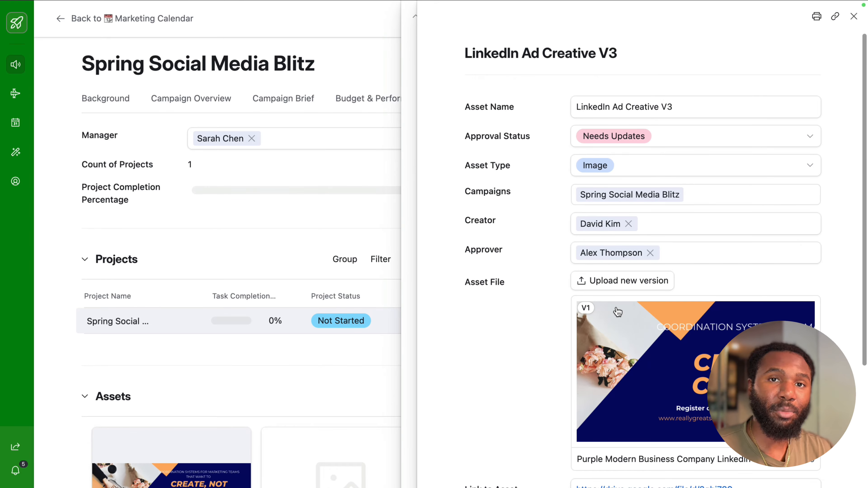
{"action": "scroll", "coordinate": [618, 312], "scroll_direction": "down", "scroll_amount": 1}
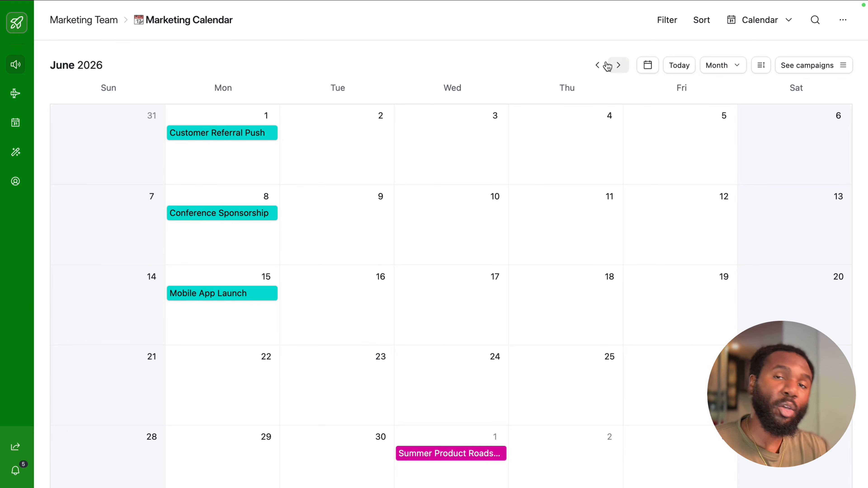
{"action": "left_click", "coordinate": [602, 65]}
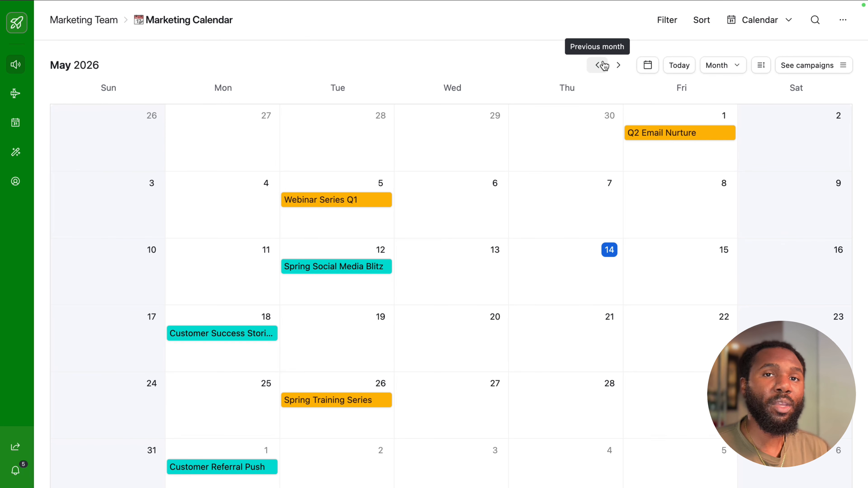
Step: Go to the Marketing Manager's Campaign Planner
{"action": "mouse_move", "coordinate": [22, 93]}
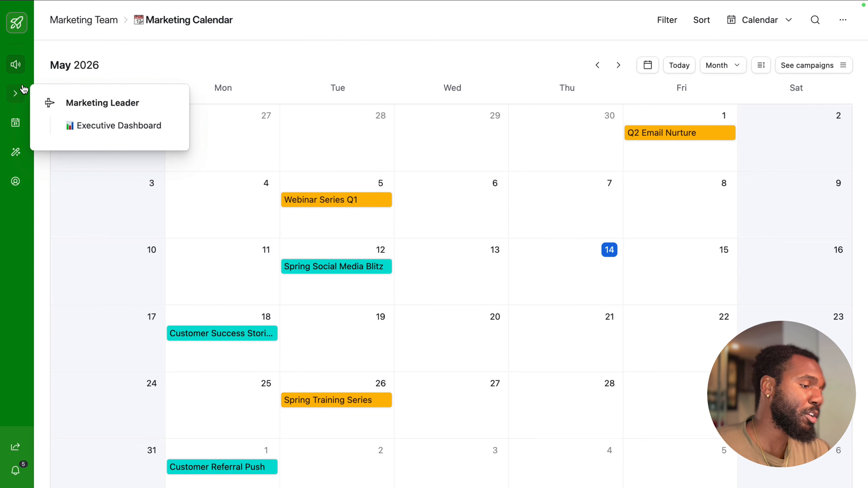
{"action": "mouse_move", "coordinate": [16, 122]}
{"action": "left_click", "coordinate": [94, 156]}
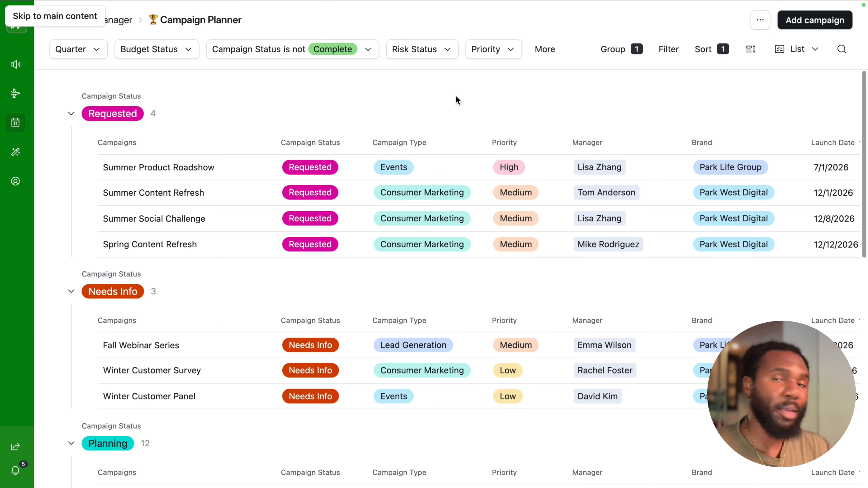
Step: View the planned campaigns as a timeline through Q2 and Q3 2026, and return to the list layout
{"action": "left_click", "coordinate": [788, 50]}
{"action": "left_click", "coordinate": [749, 128]}
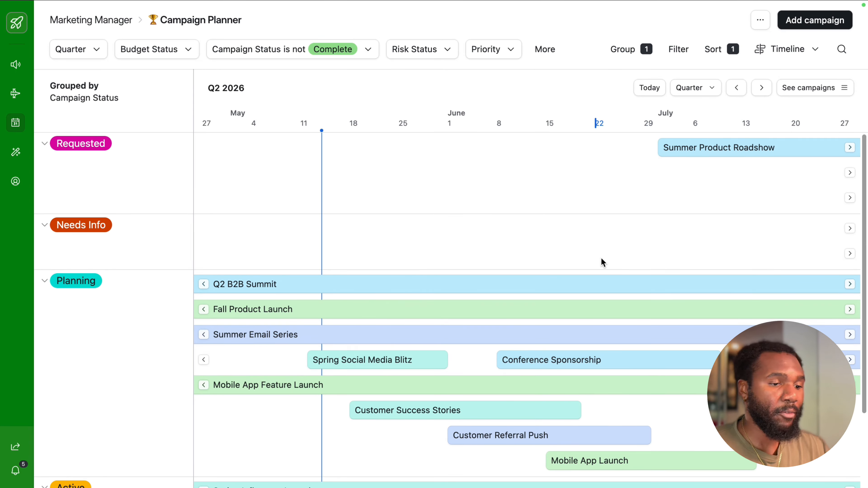
{"action": "scroll", "coordinate": [601, 258], "scroll_direction": "right", "scroll_amount": 6}
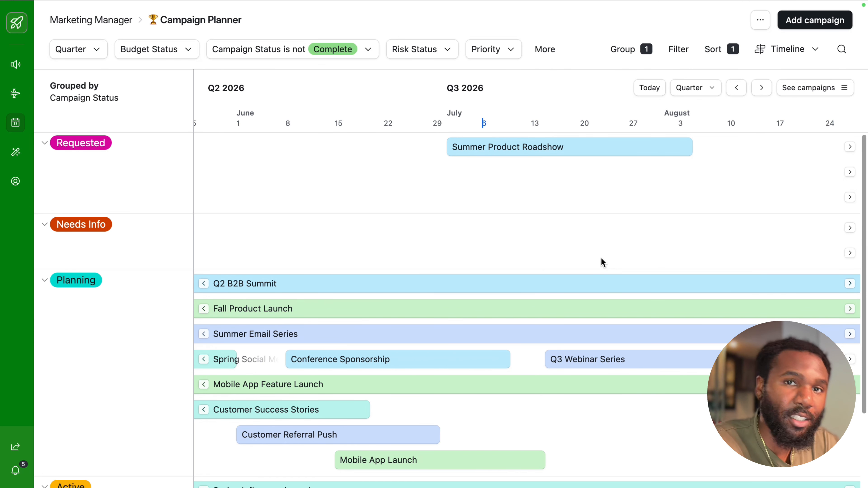
{"action": "key", "text": "super+shift+5"}
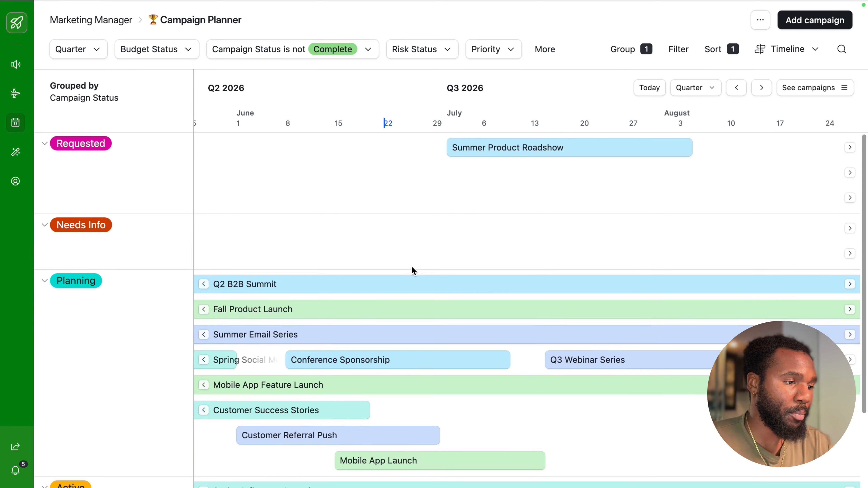
{"action": "left_click", "coordinate": [783, 52]}
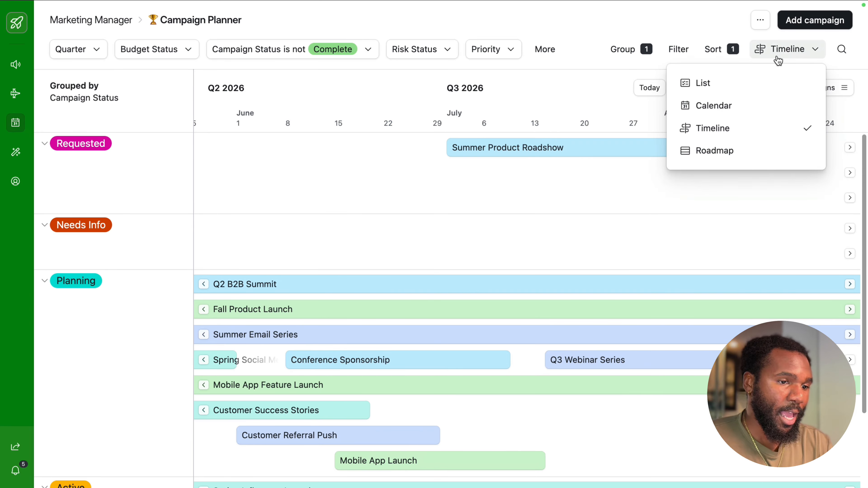
{"action": "left_click", "coordinate": [738, 87]}
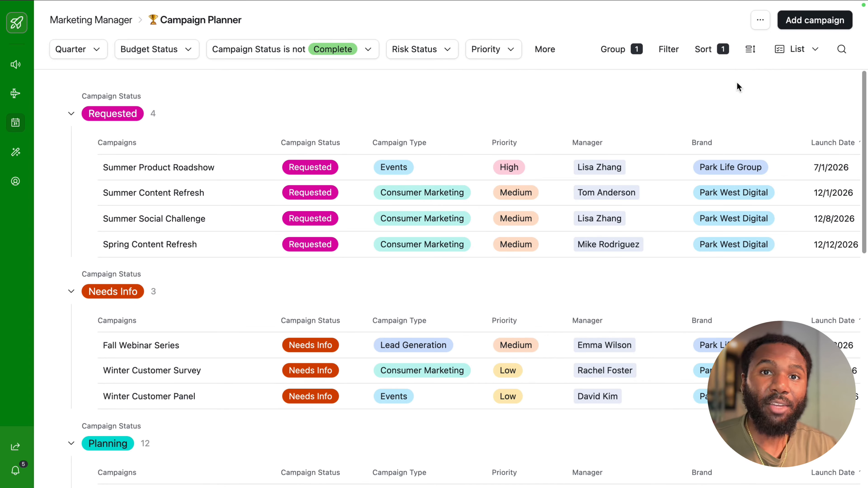
Step: Add the campaign Q3 Product Spotlight Series: Product Launch, Requested, High, Social Media/Email/Paid Search, Park West Digital, 6/16/2026 to 9/30/2026, $25,000 budget
{"action": "left_click", "coordinate": [815, 19]}
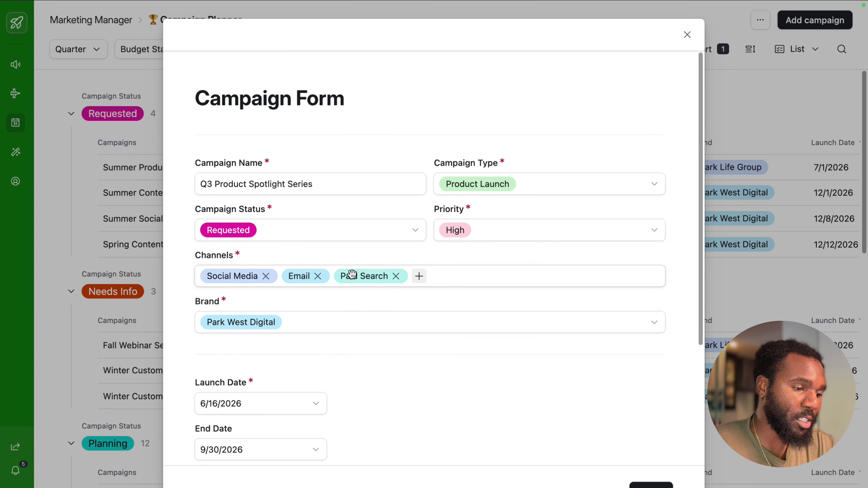
{"action": "left_click", "coordinate": [418, 277]}
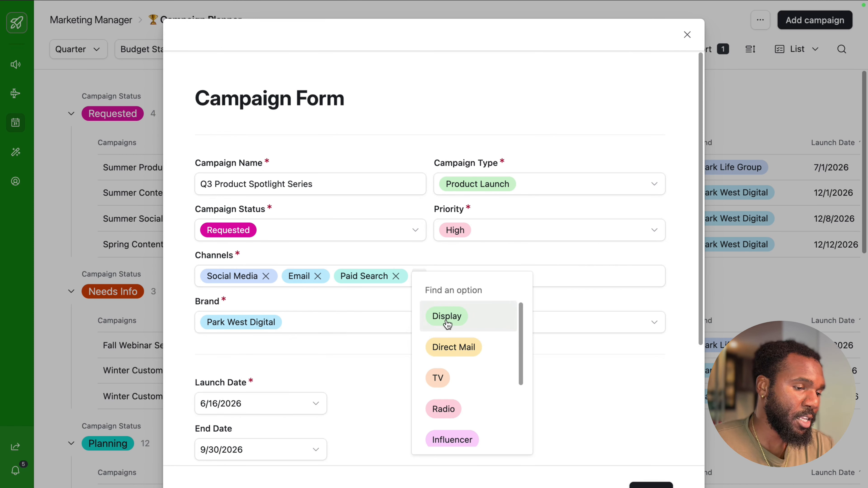
{"action": "scroll", "coordinate": [453, 359], "scroll_direction": "down", "scroll_amount": 1}
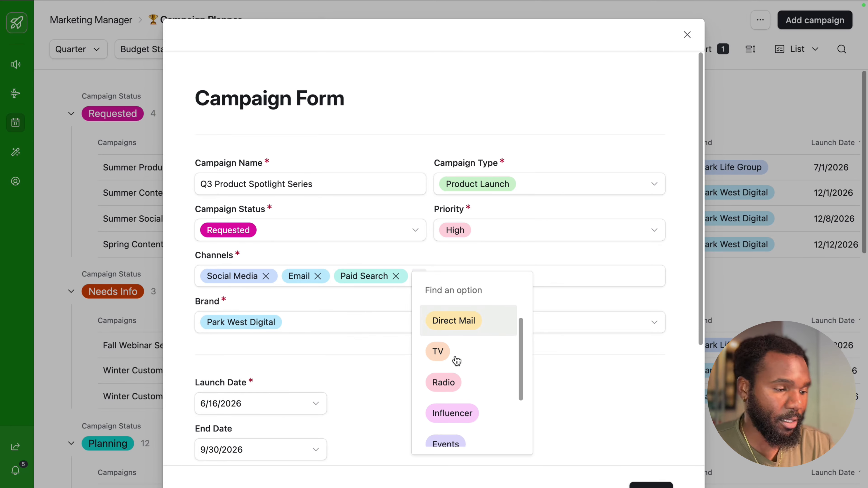
{"action": "left_click", "coordinate": [575, 356]}
{"action": "scroll", "coordinate": [578, 355], "scroll_direction": "down", "scroll_amount": 4}
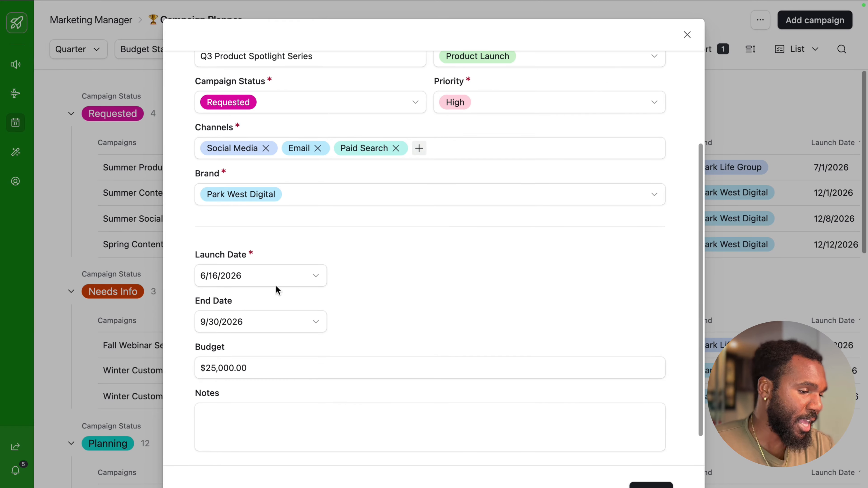
{"action": "left_click", "coordinate": [267, 277]}
{"action": "left_click", "coordinate": [342, 272]}
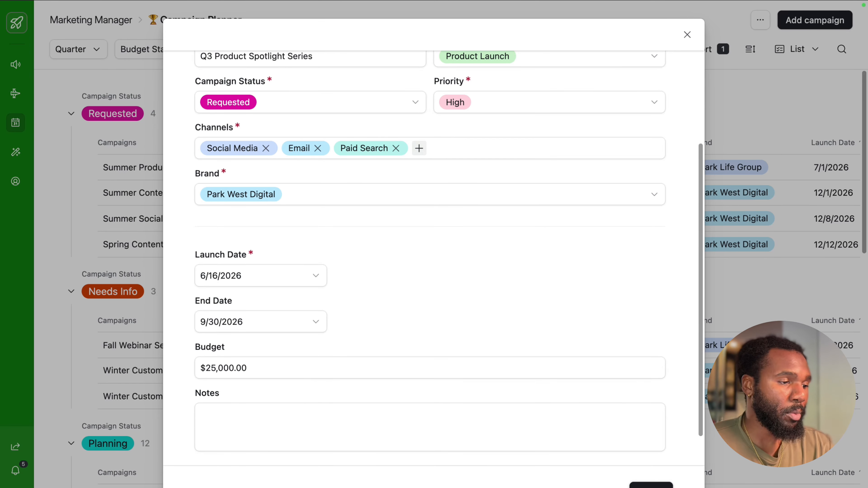
{"action": "left_click", "coordinate": [650, 486]}
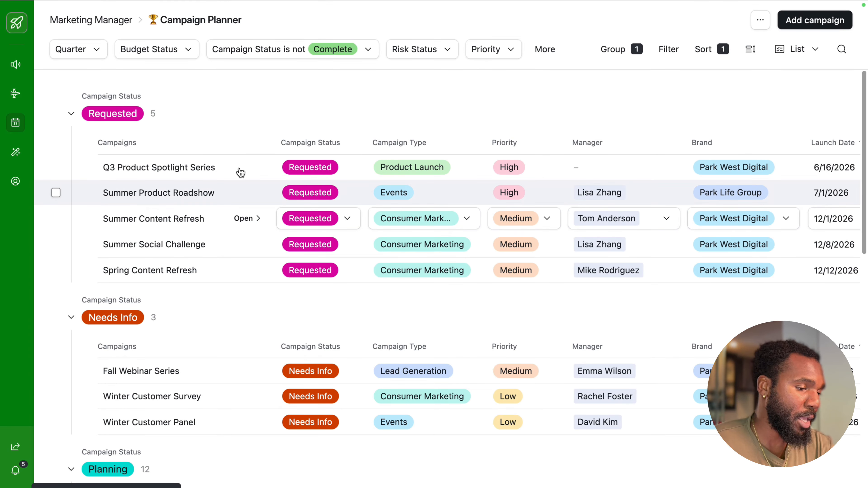
Step: Open the Q3 Product Spotlight Series record and paste the prepared brief with campaign objective and target audience into Campaign Brief
{"action": "left_click", "coordinate": [246, 167]}
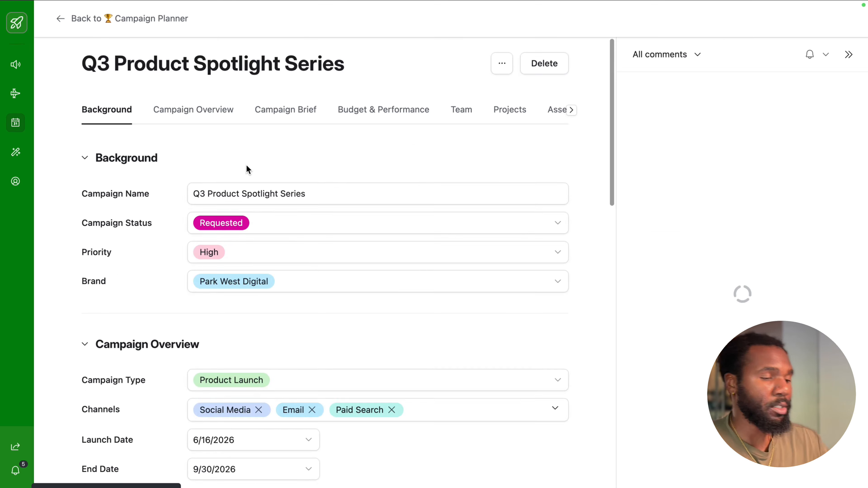
{"action": "scroll", "coordinate": [311, 201], "scroll_direction": "down", "scroll_amount": 15}
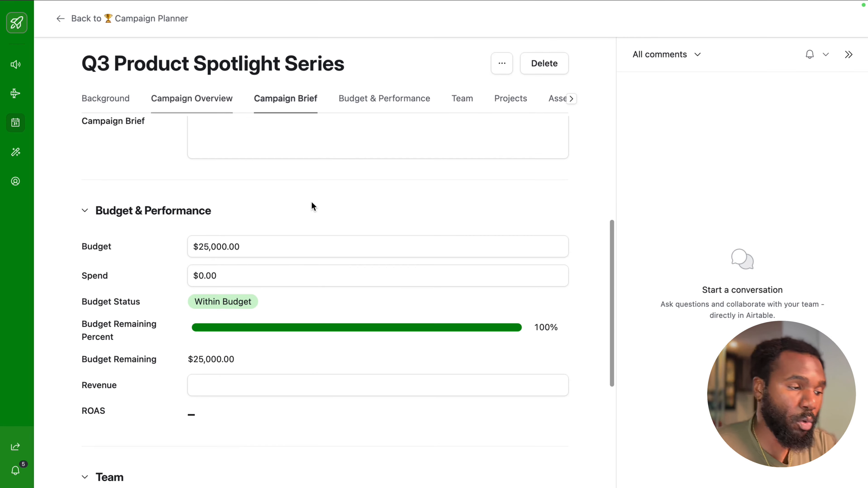
{"action": "scroll", "coordinate": [311, 201], "scroll_direction": "up", "scroll_amount": 1}
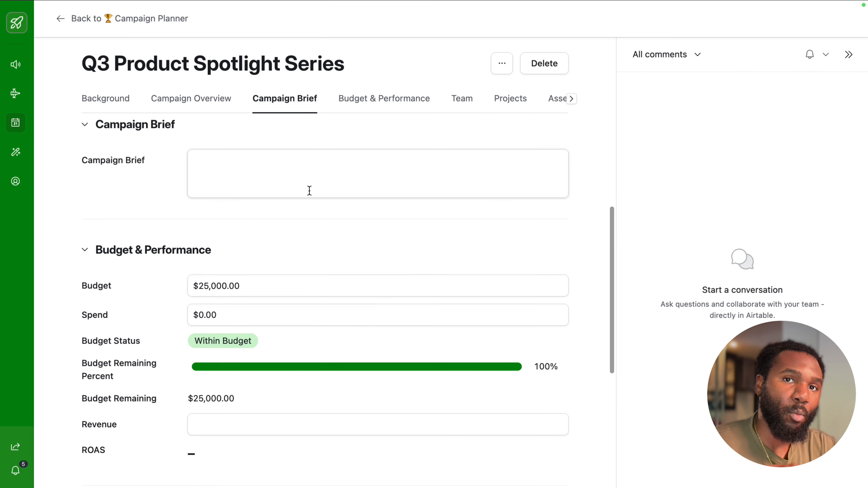
{"action": "scroll", "coordinate": [310, 191], "scroll_direction": "up", "scroll_amount": 1}
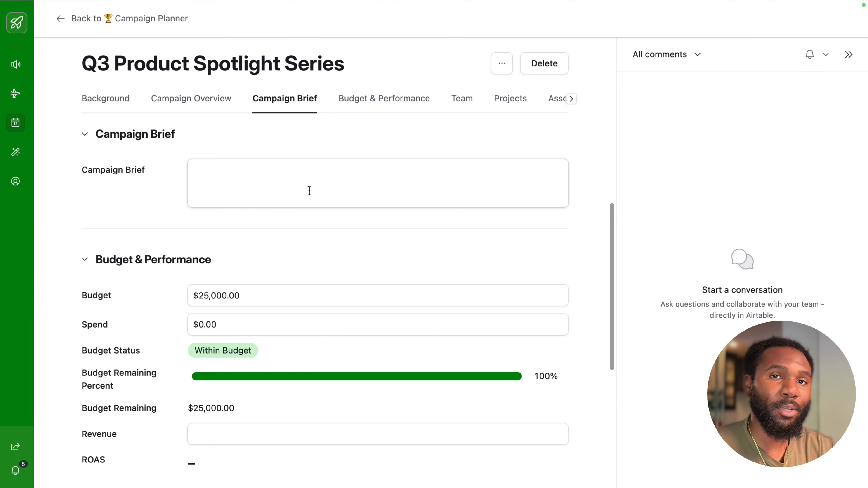
{"action": "key", "text": "super+v"}
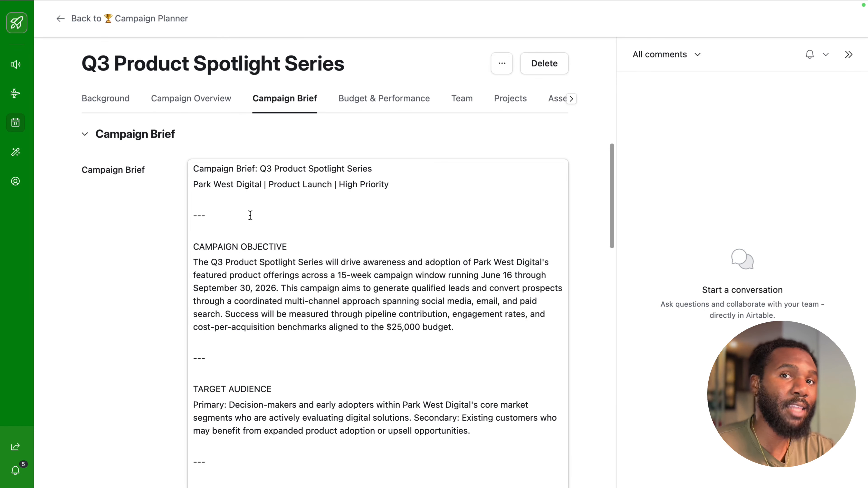
Step: Review the pasted campaign brief and set the Q3 Product Spotlight Series campaign's status to Planning
{"action": "scroll", "coordinate": [175, 336], "scroll_direction": "down", "scroll_amount": 3}
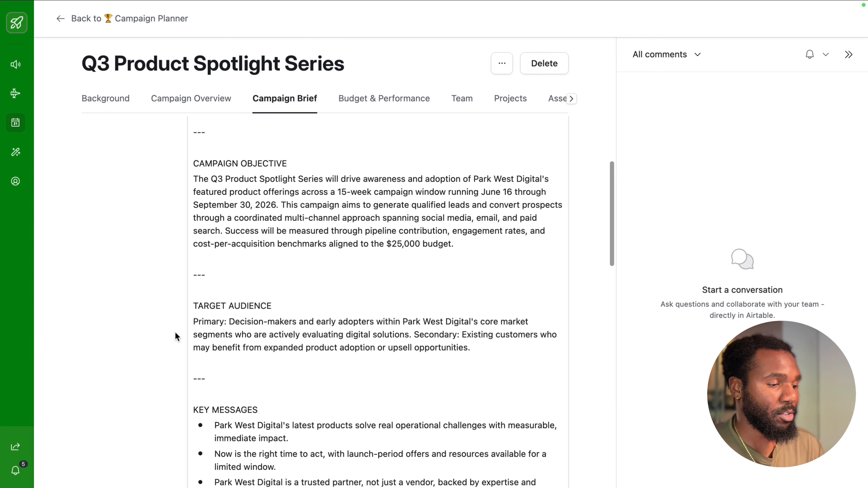
{"action": "scroll", "coordinate": [176, 337], "scroll_direction": "down", "scroll_amount": 2}
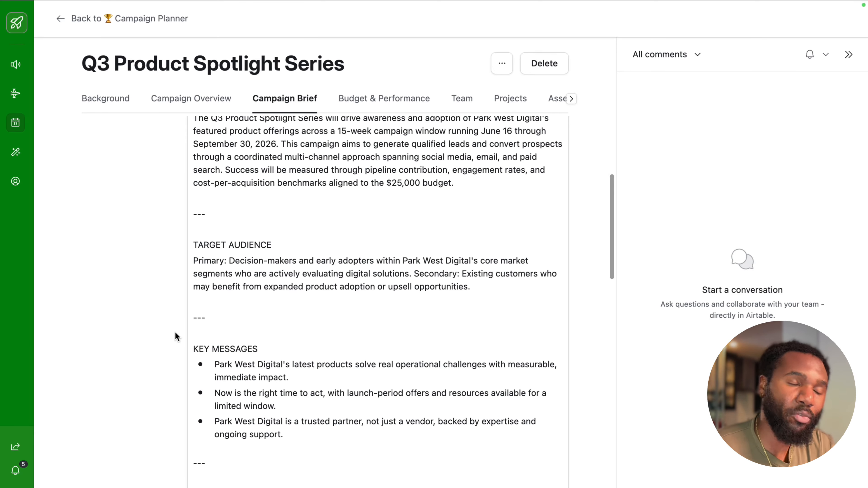
{"action": "scroll", "coordinate": [177, 336], "scroll_direction": "up", "scroll_amount": 15}
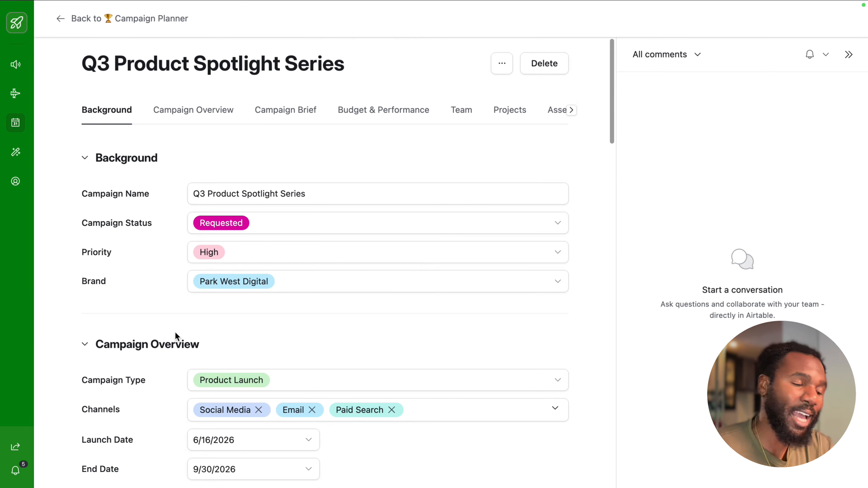
{"action": "left_click", "coordinate": [251, 224]}
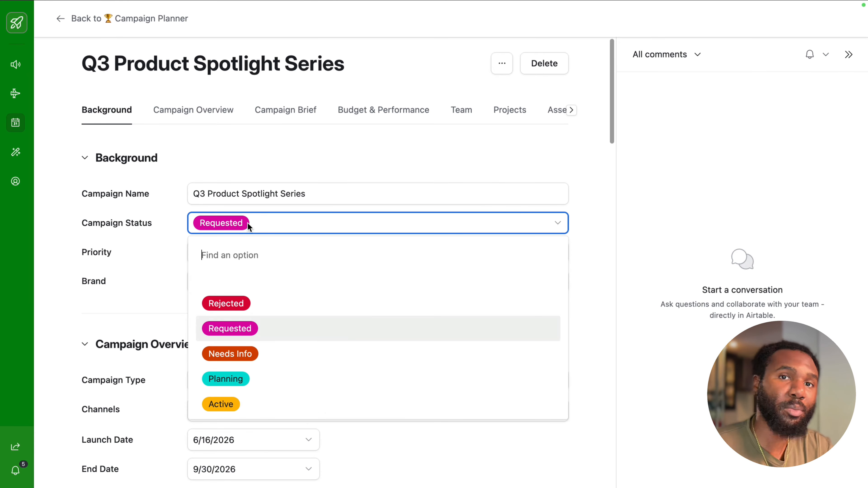
{"action": "scroll", "coordinate": [254, 325], "scroll_direction": "down", "scroll_amount": 1}
{"action": "left_click", "coordinate": [241, 362]}
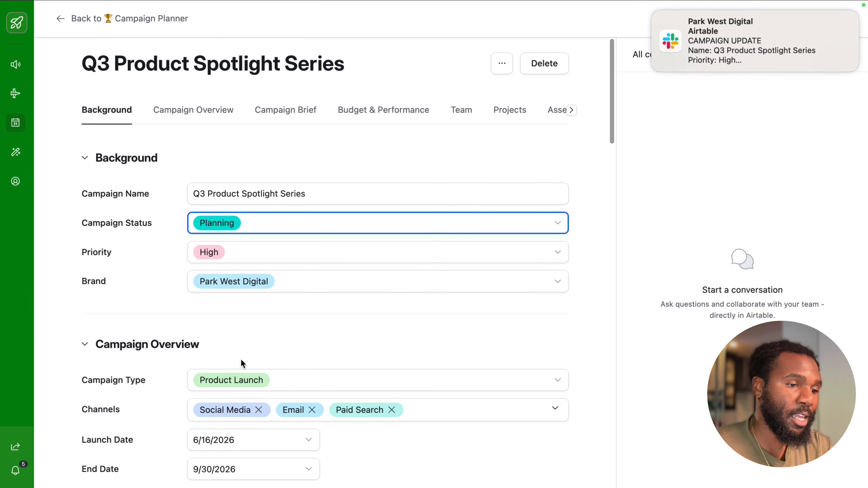
Step: Open the campaign update notification in Slack, follow its link back to the Airtable record, and review the campaign's background and overview details
{"action": "mouse_move", "coordinate": [708, 71]}
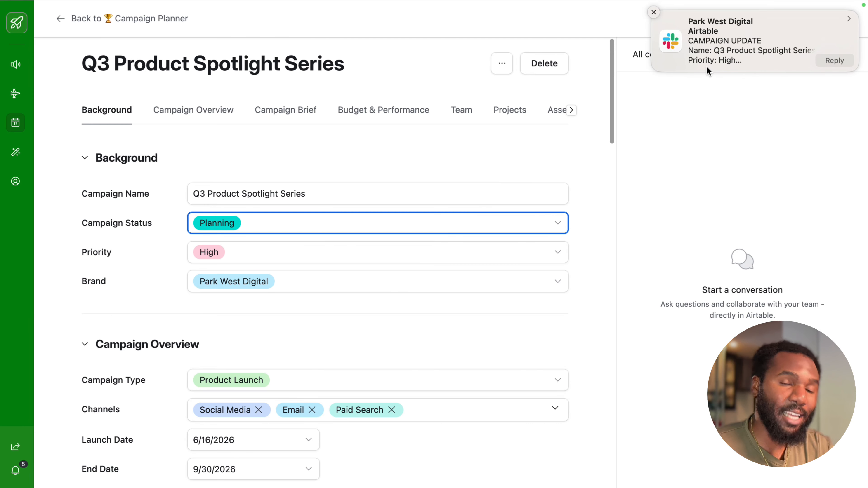
{"action": "left_click", "coordinate": [730, 55]}
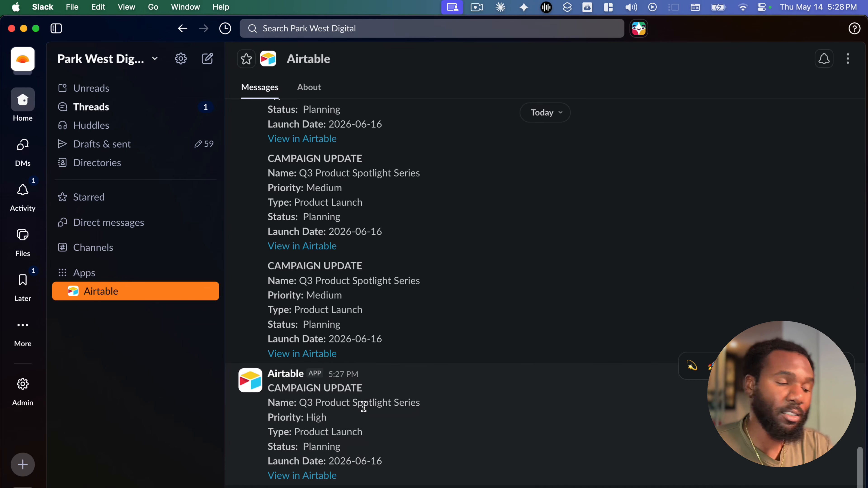
{"action": "left_click", "coordinate": [326, 476]}
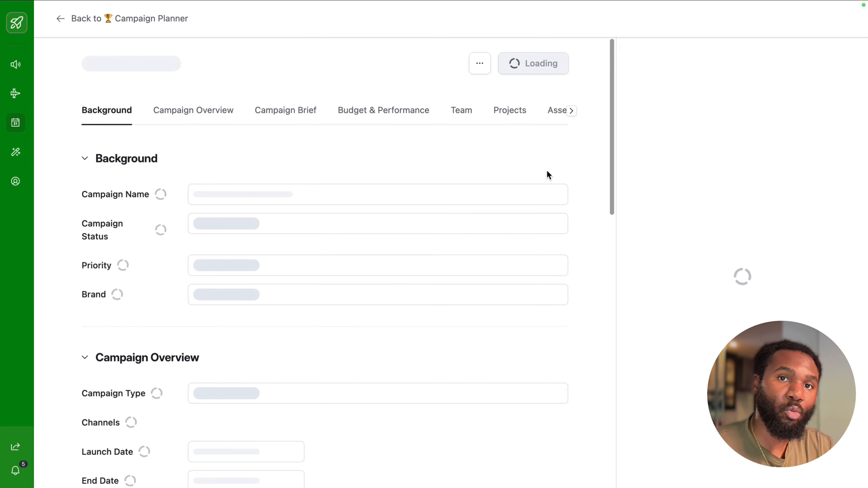
{"action": "scroll", "coordinate": [513, 250], "scroll_direction": "down", "scroll_amount": 2}
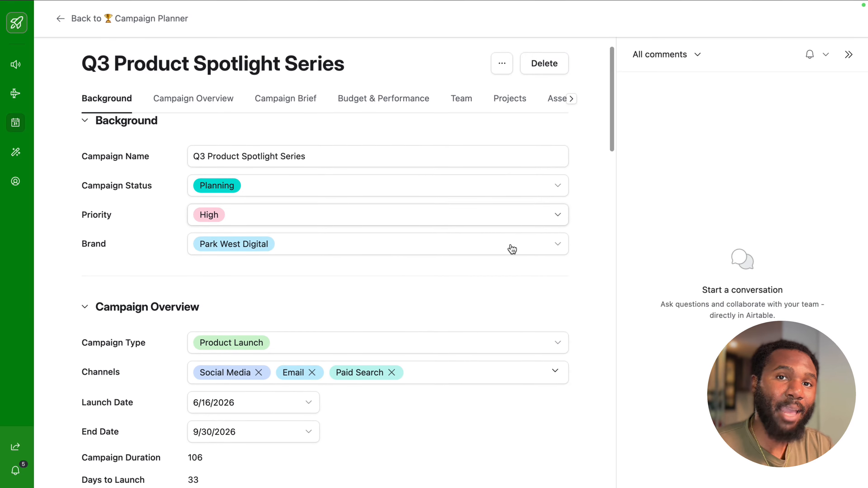
{"action": "scroll", "coordinate": [512, 250], "scroll_direction": "up", "scroll_amount": 2}
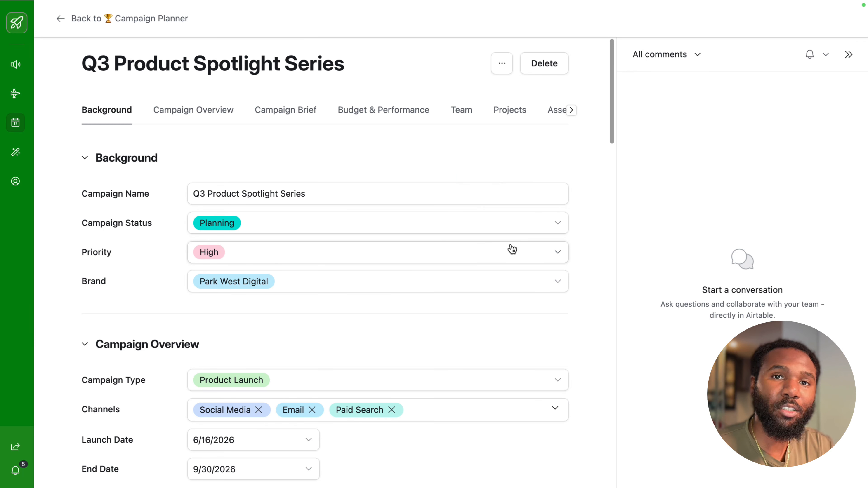
{"action": "scroll", "coordinate": [512, 250], "scroll_direction": "down", "scroll_amount": 4}
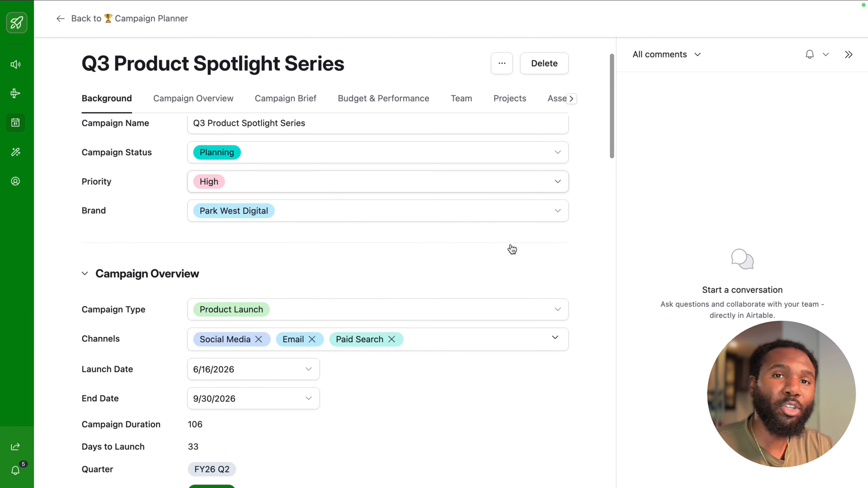